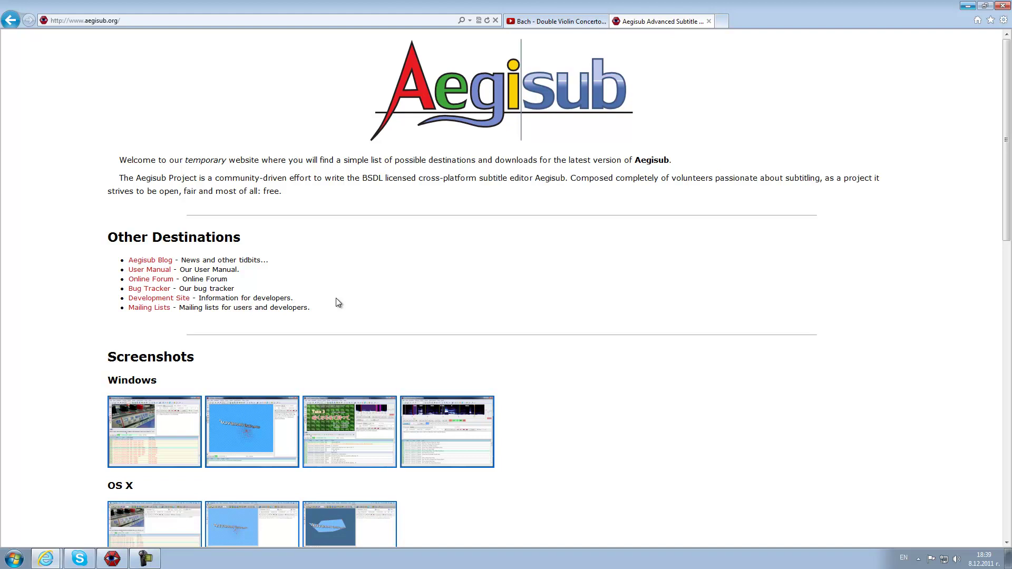
# Open the Aegisub user manual and go to its Karaoke Templater page, followed by the Lua Reference page.
pyautogui.click(150, 270)
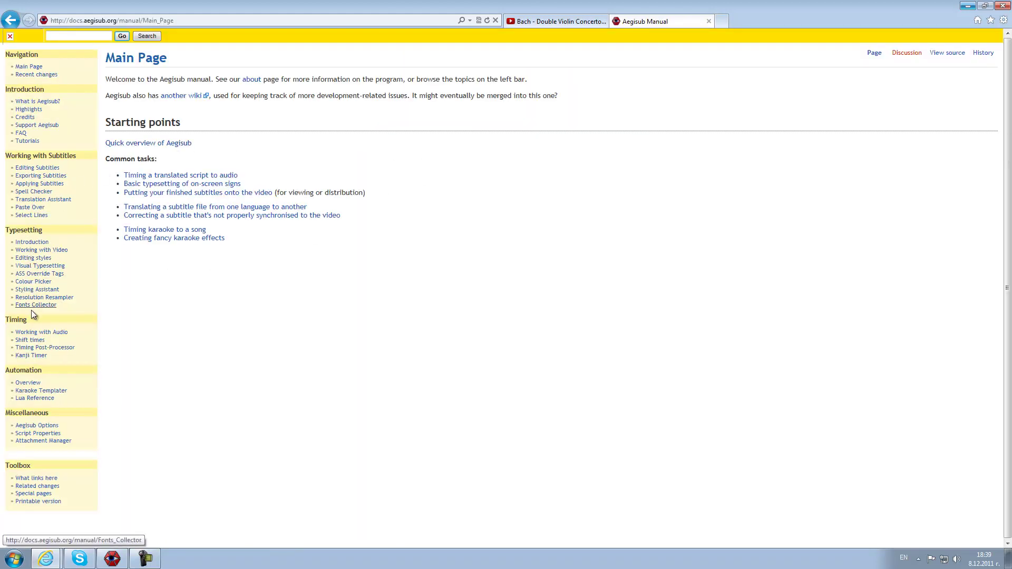
pyautogui.click(41, 391)
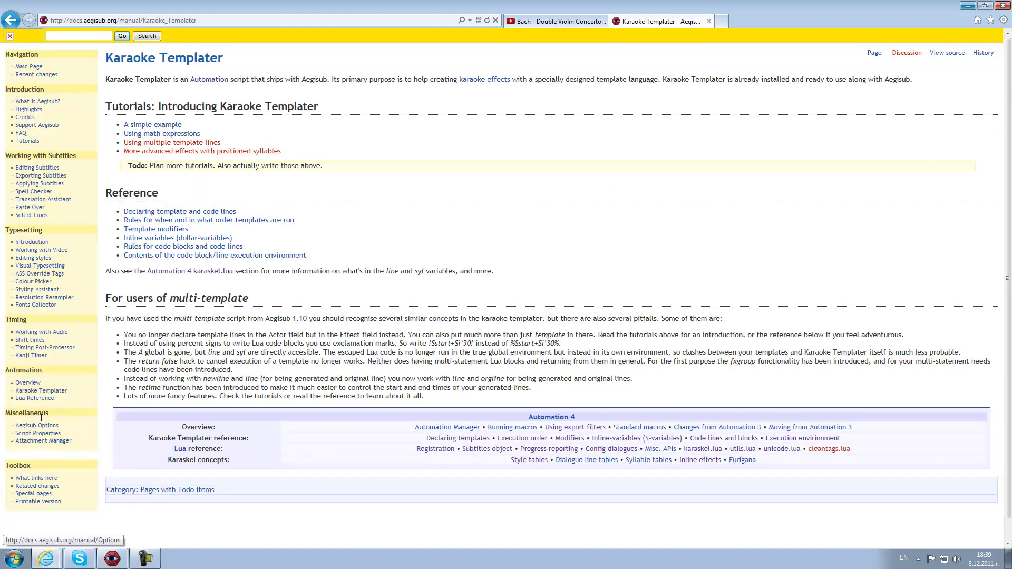
pyautogui.click(38, 398)
pyautogui.scroll(-3, 385, 296)
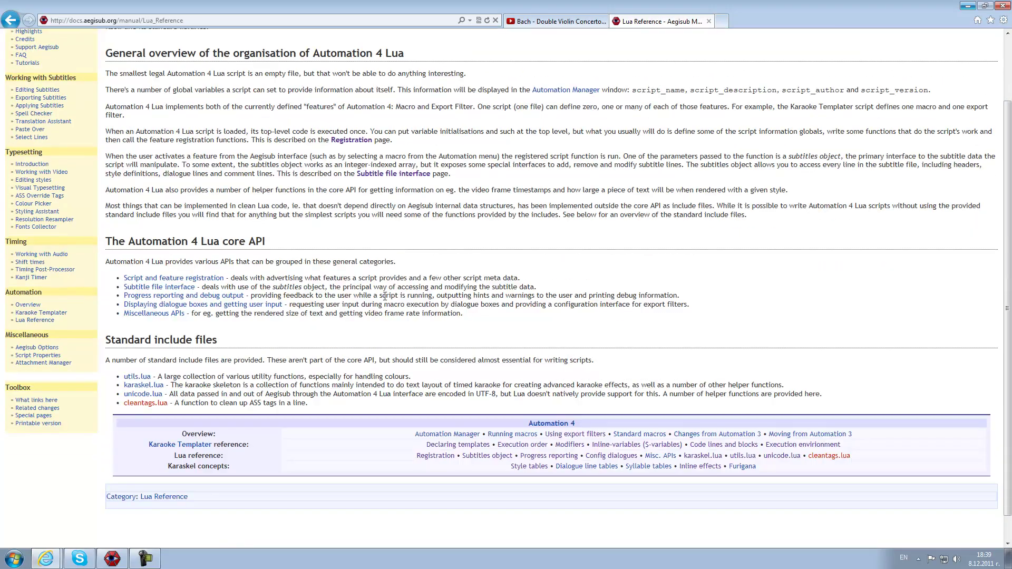
# Read through the "Script and feature registration" page of the Lua reference and close the manual.
pyautogui.moveTo(168, 278); pyautogui.dragTo(450, 301)
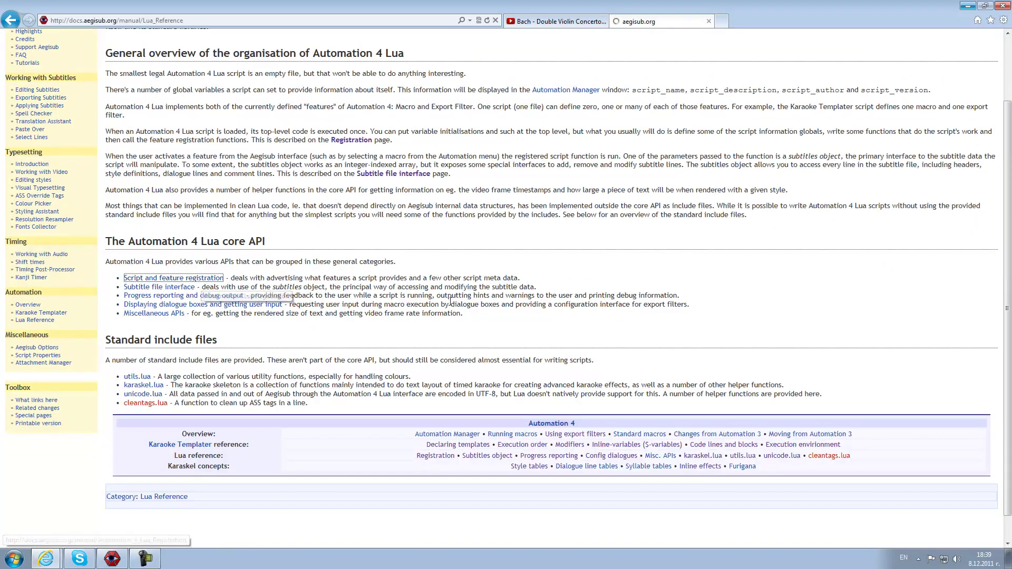
pyautogui.scroll(-3, 451, 306)
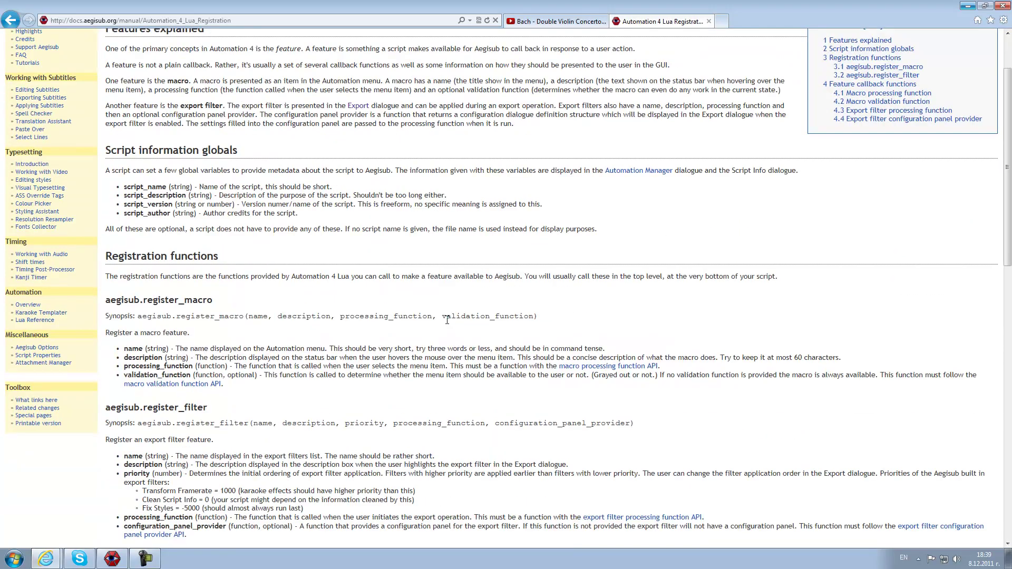
pyautogui.scroll(-5, 447, 320)
pyautogui.scroll(-5, 447, 320)
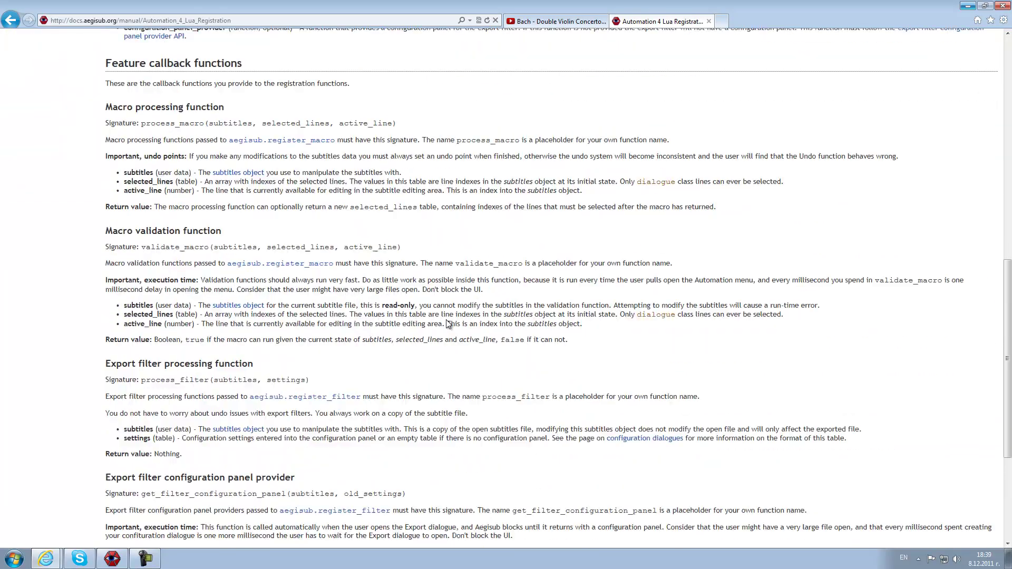
pyautogui.scroll(-5, 447, 322)
pyautogui.scroll(15, 446, 320)
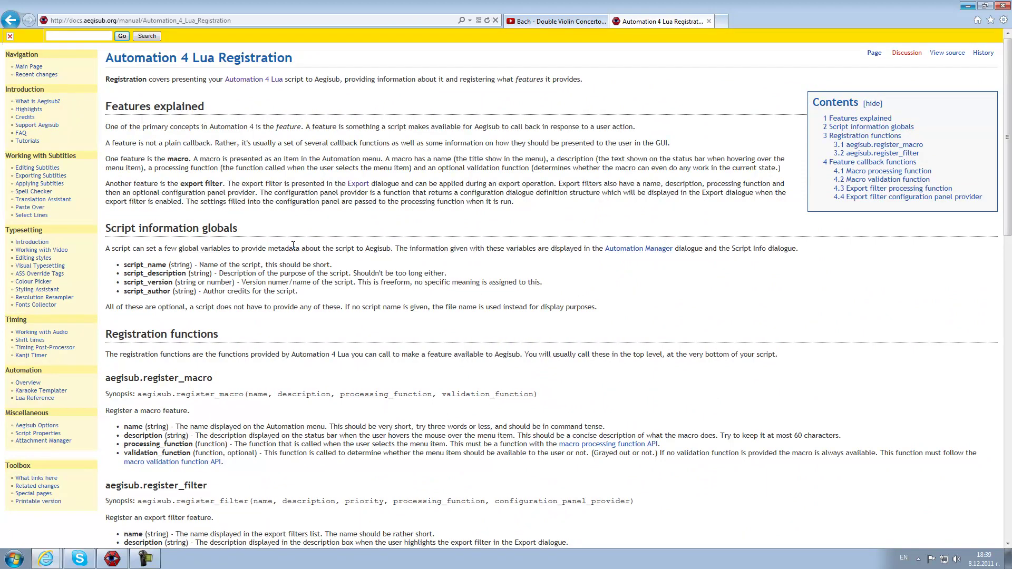
pyautogui.click(708, 21)
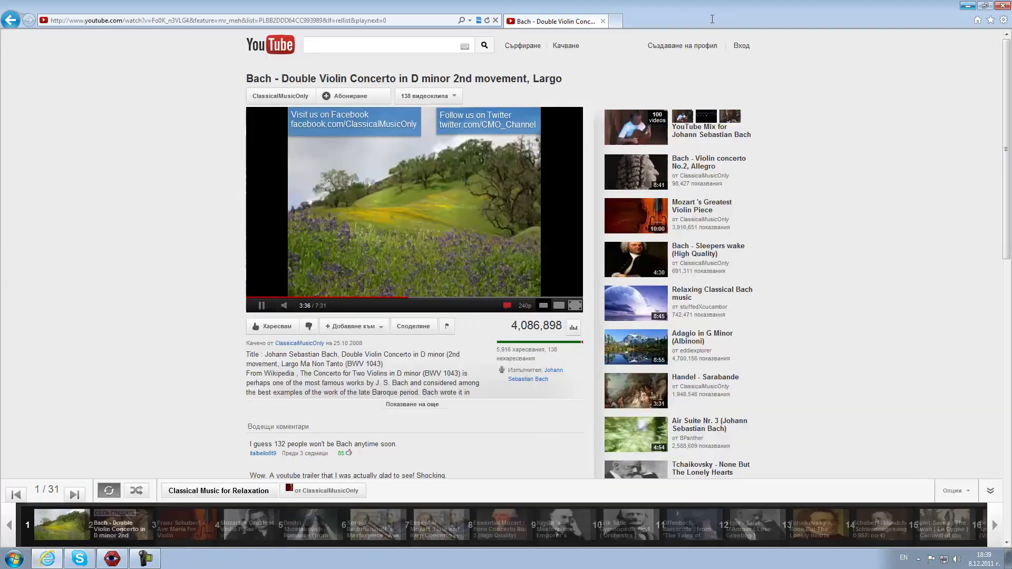
# Switch to Aegisub and compare the code of the template syl line with that of the first karaoke line.
pyautogui.click(967, 5)
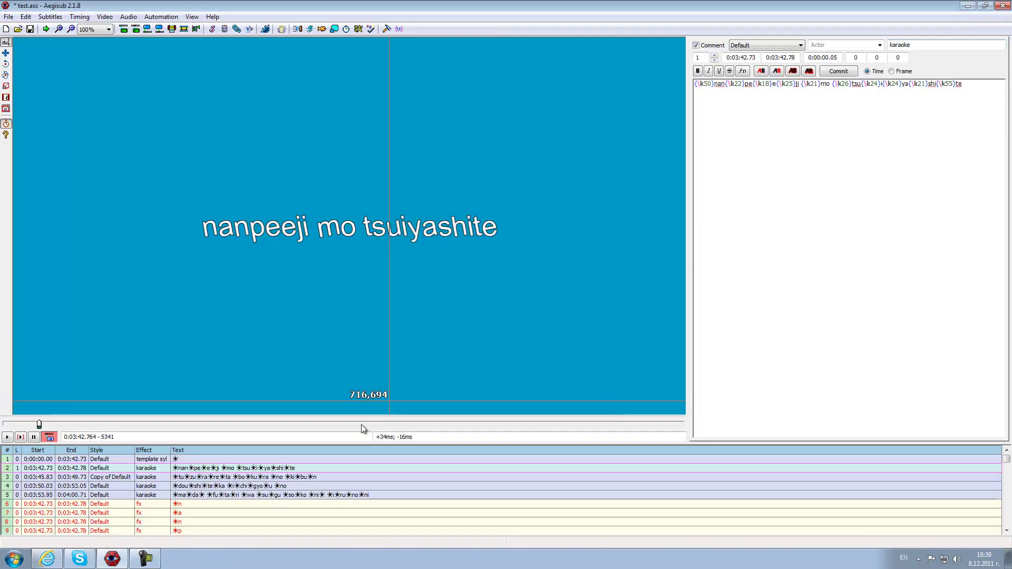
pyautogui.click(236, 459)
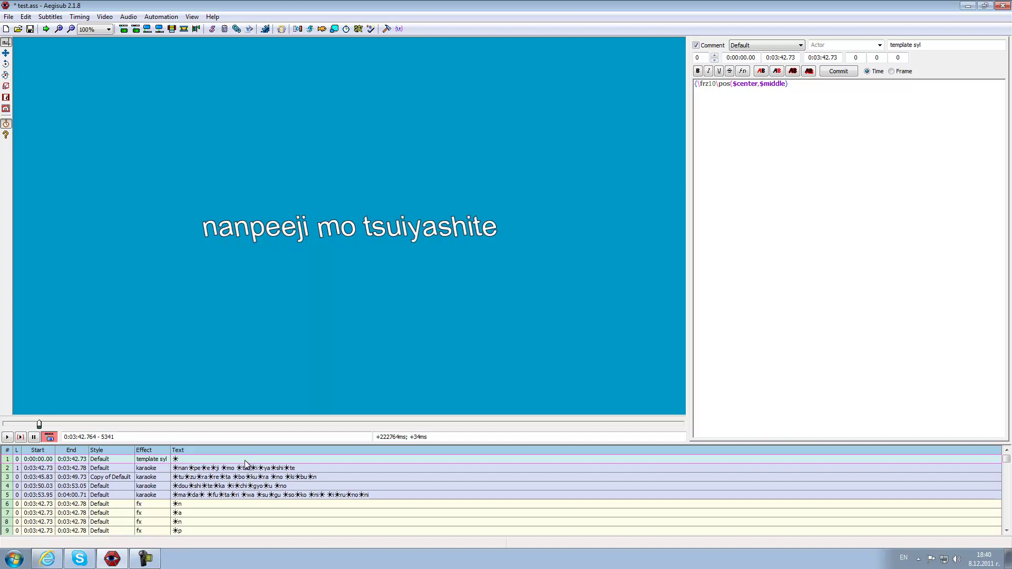
pyautogui.click(224, 470)
pyautogui.click(221, 460)
pyautogui.click(191, 469)
pyautogui.click(195, 461)
# Change the style of the second karaoke line (line 3) to Default.
pyautogui.click(214, 477)
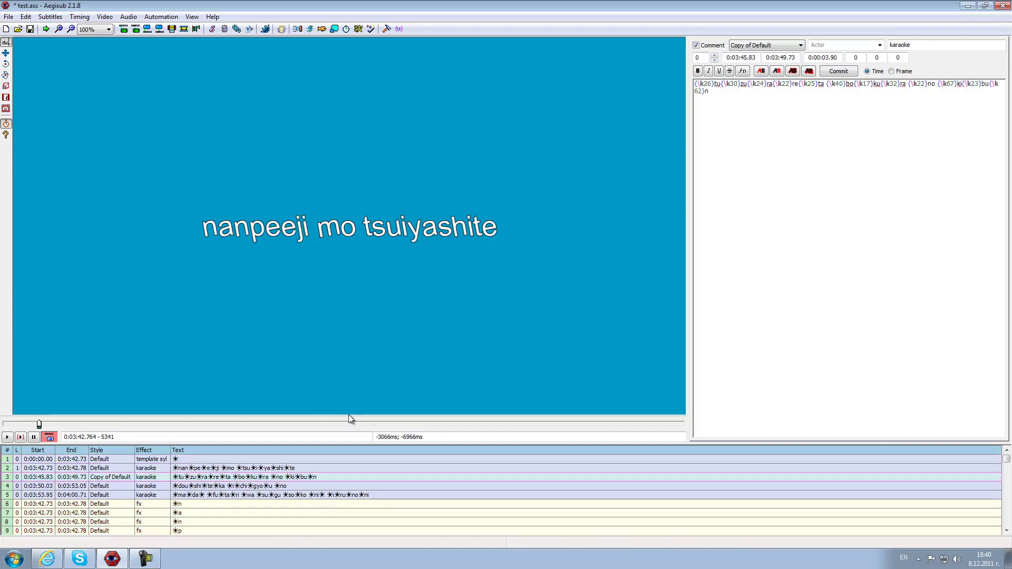
pyautogui.click(766, 45)
pyautogui.click(763, 69)
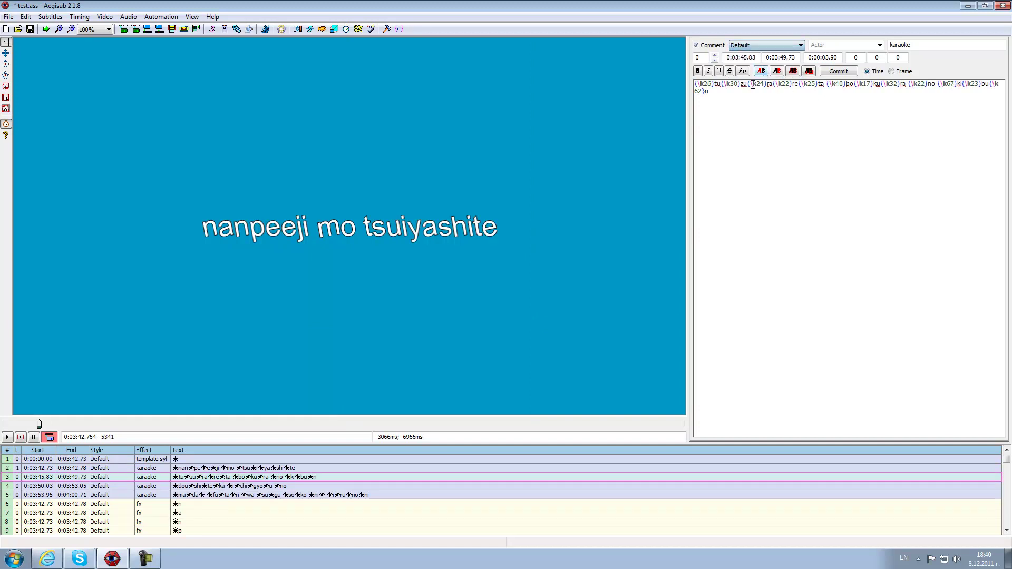
# Review the template line against the first karaoke line and look over the generated fx lines.
pyautogui.click(225, 460)
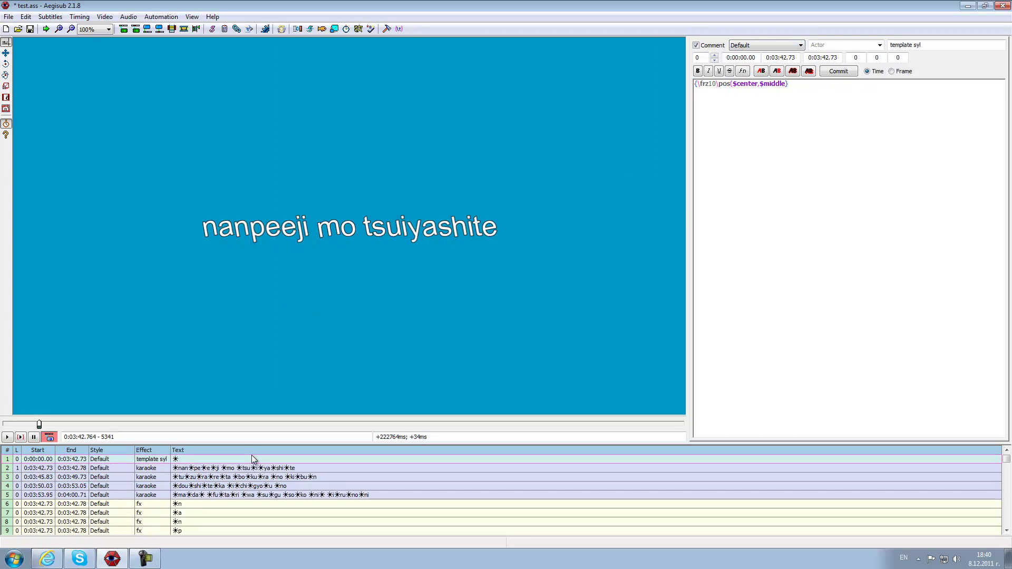
pyautogui.click(218, 470)
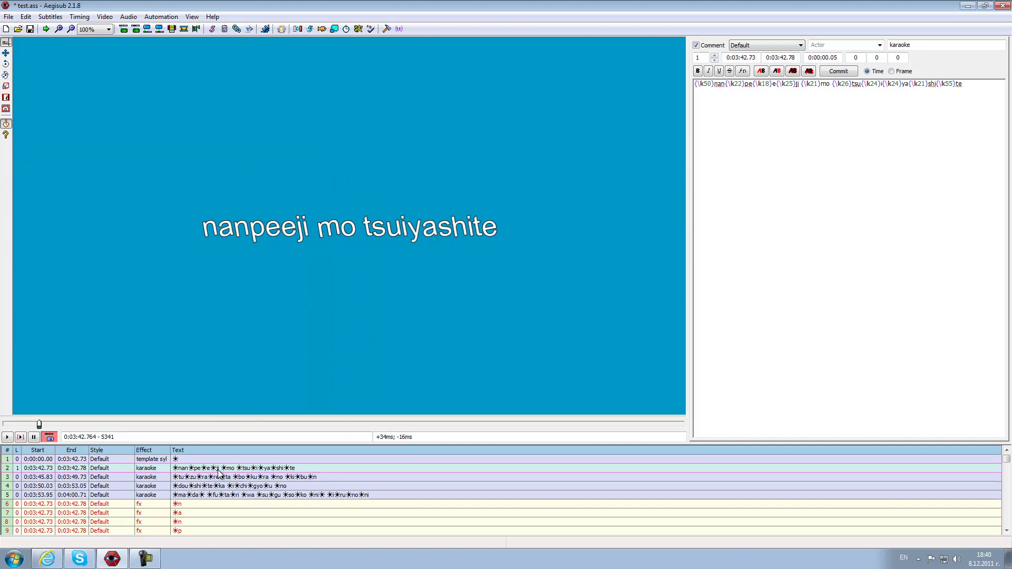
pyautogui.click(206, 461)
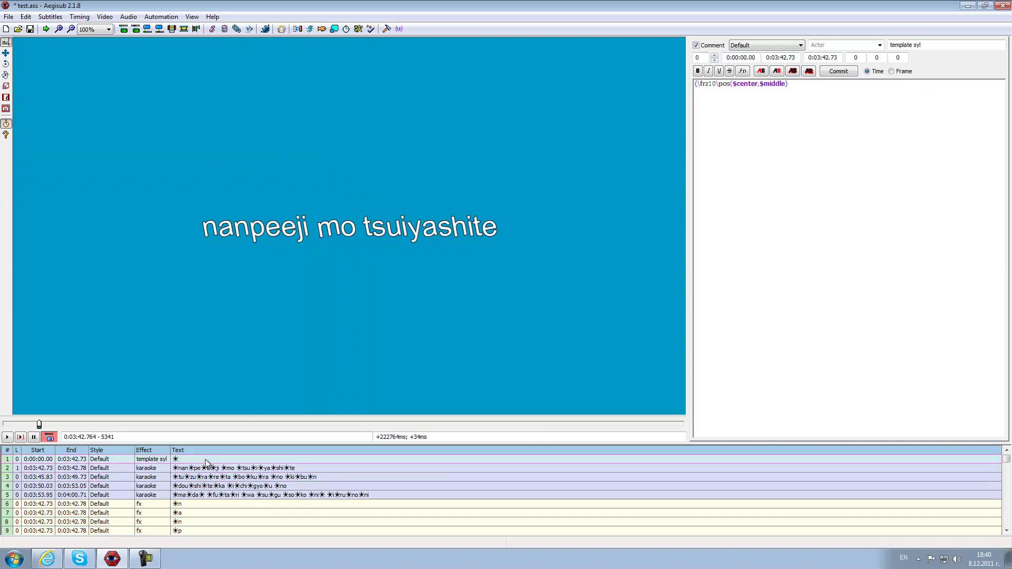
pyautogui.click(205, 469)
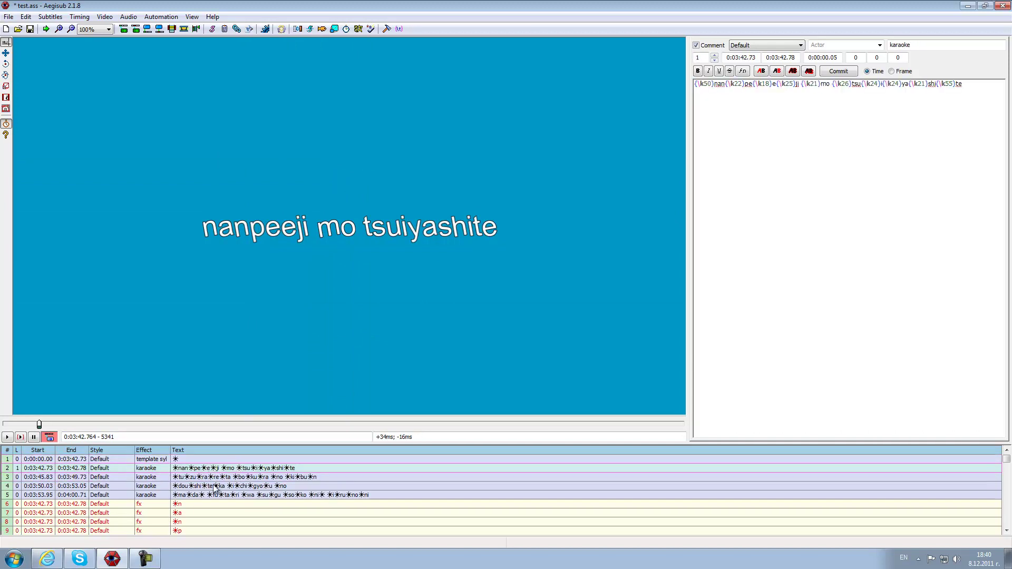
pyautogui.scroll(-6, 213, 484)
pyautogui.scroll(6, 216, 486)
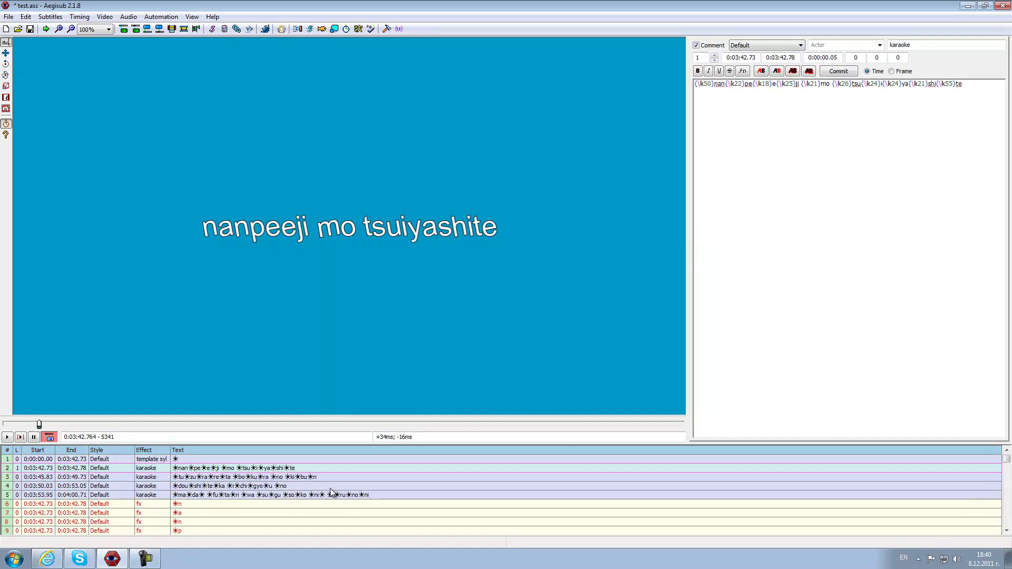
# Save the test.ass subtitle file and select the second karaoke line.
pyautogui.click(15, 19)
pyautogui.click(31, 62)
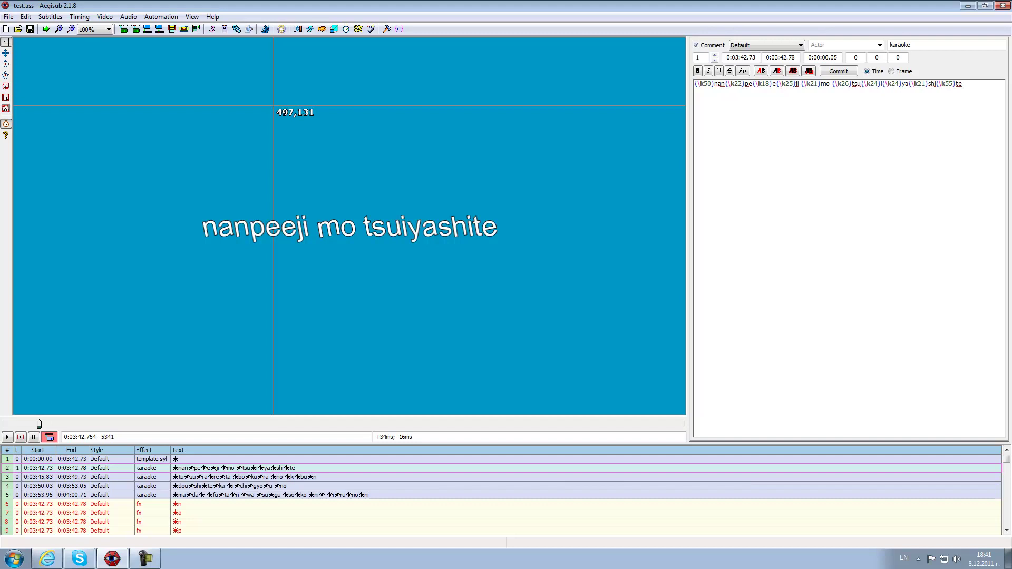
pyautogui.click(246, 477)
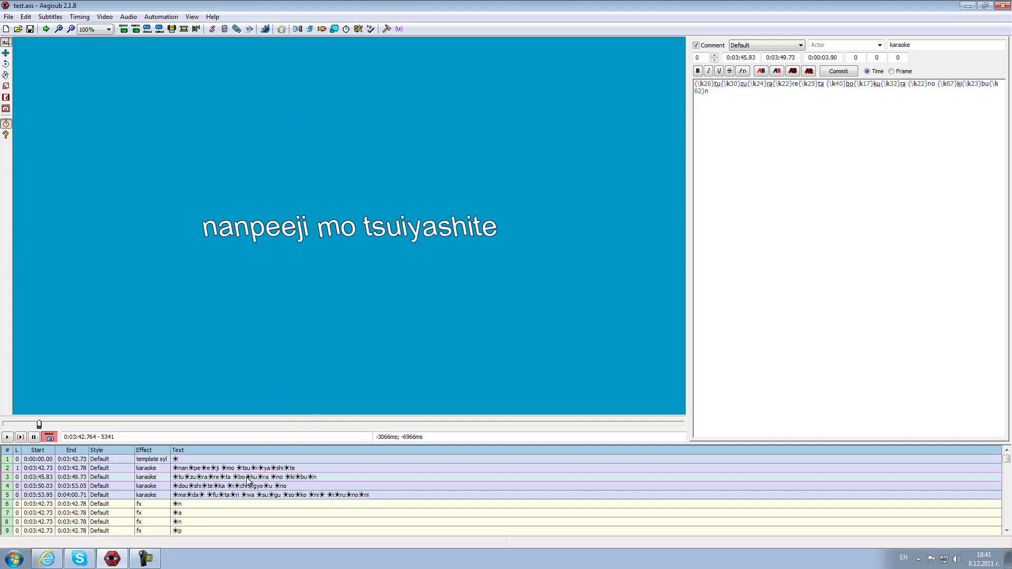
# Switch to Internet Explorer and search for "lua" on google.bg in a new tab.
pyautogui.click(47, 558)
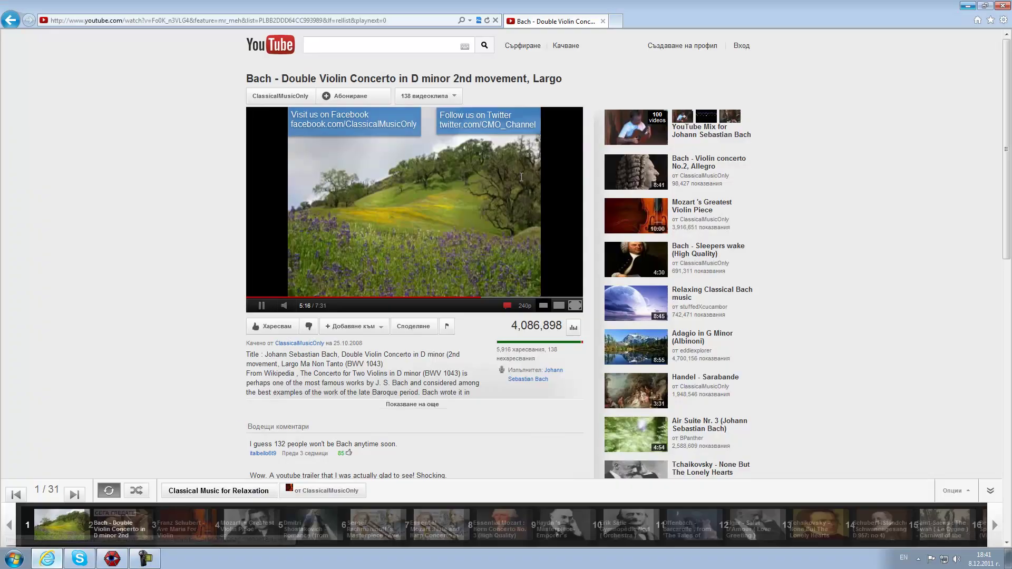
pyautogui.click(615, 21)
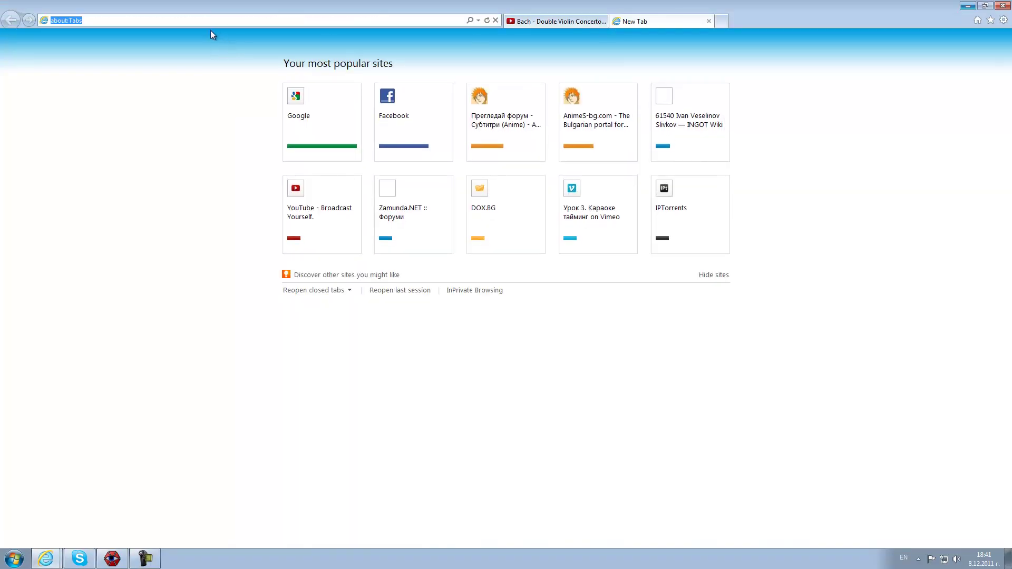
pyautogui.write('google.bg/')
pyautogui.press('Return')
pyautogui.write('lua')
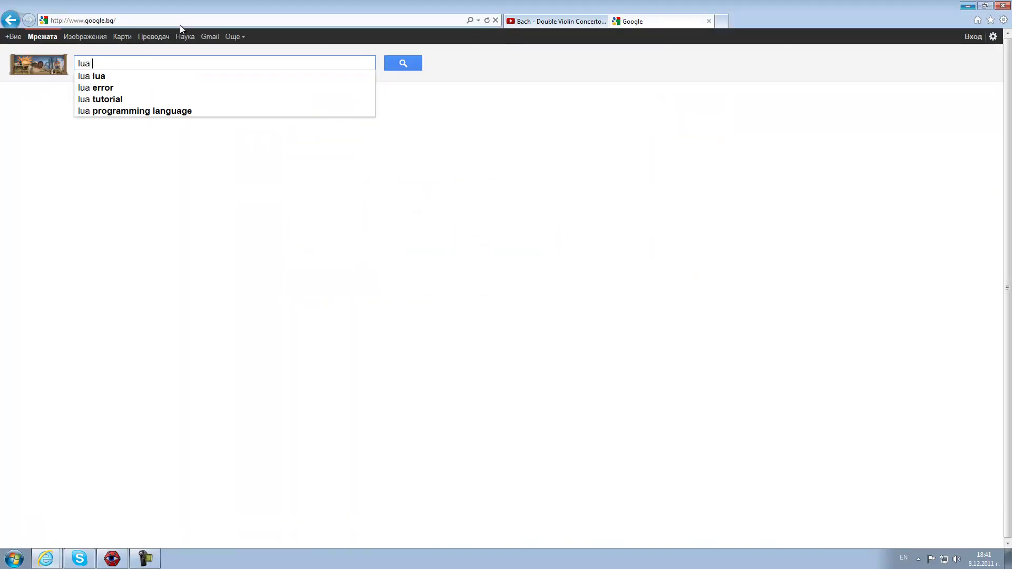
pyautogui.press('Return')
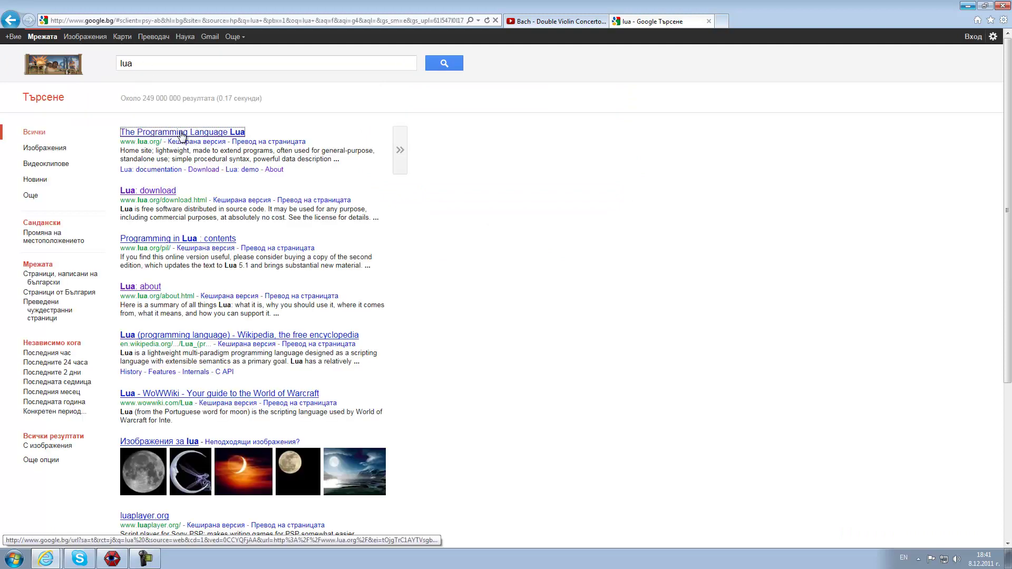
# Open The Programming Language Lua site, look over its documentation page and return to the search results.
pyautogui.press('Return')
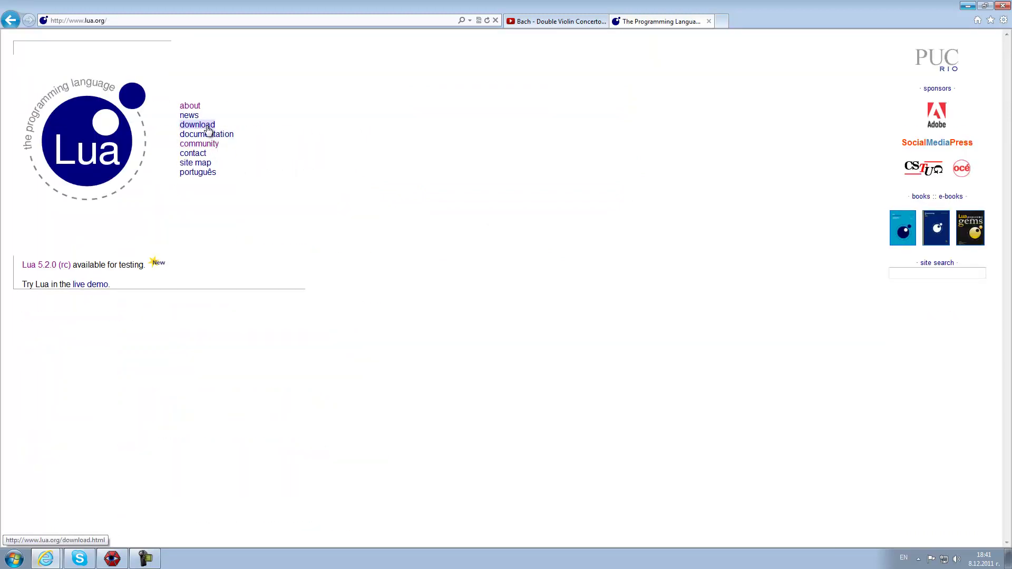
pyautogui.click(209, 136)
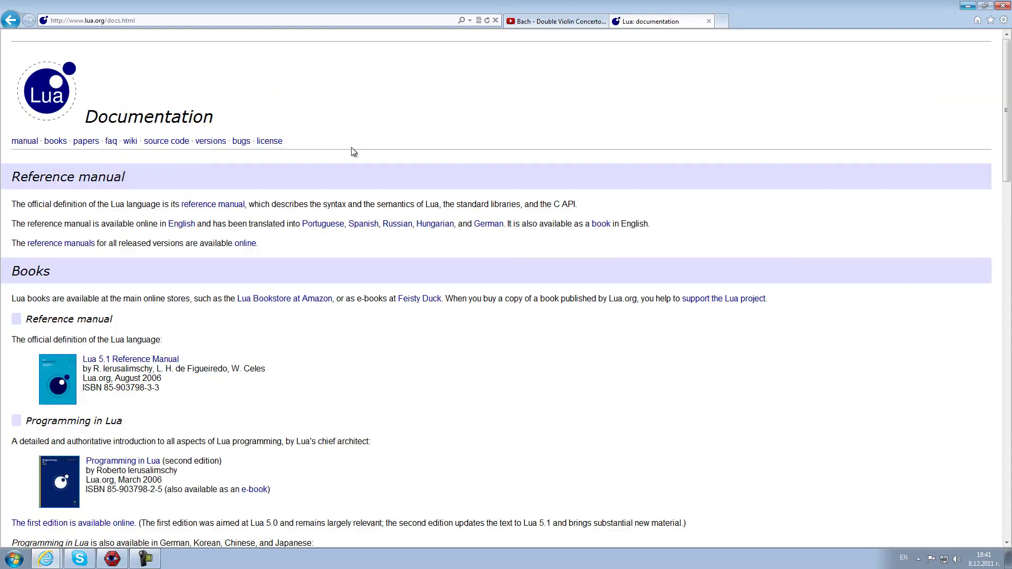
pyautogui.scroll(-3, 224, 157)
pyautogui.scroll(3, 224, 156)
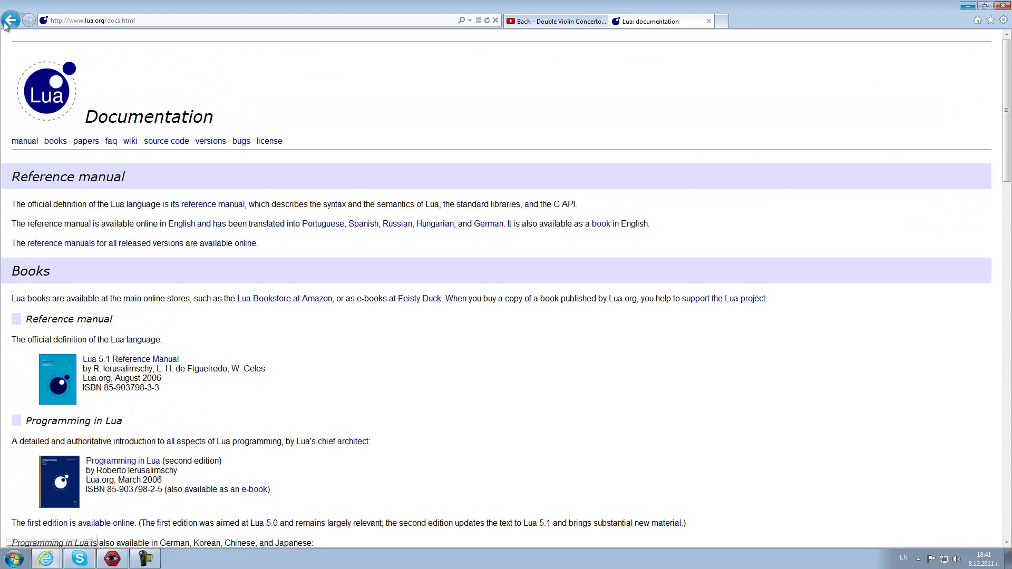
pyautogui.click(21, 20)
pyautogui.click(22, 20)
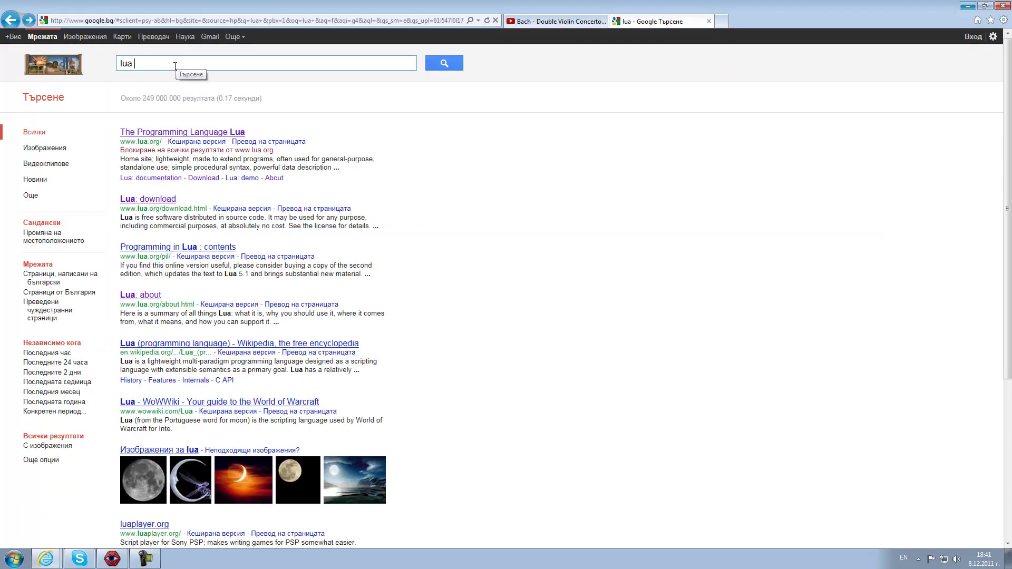
# Search Google for "lua user", and change the query to "lua tutorial".
pyautogui.write('user')
pyautogui.press('Return')
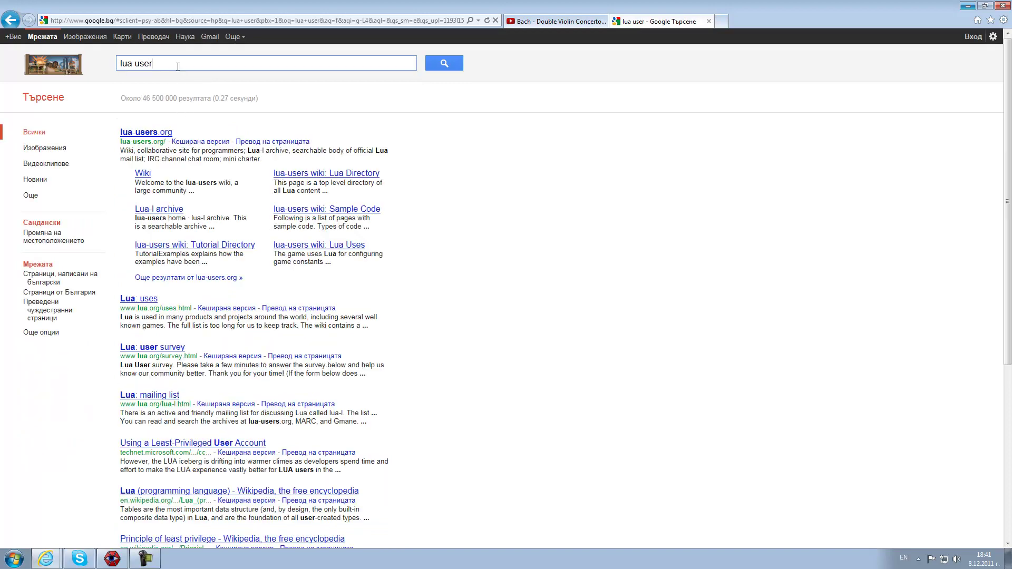
pyautogui.press('BackSpace')
pyautogui.press('BackSpace')
pyautogui.press('BackSpace')
pyautogui.press('BackSpace')
pyautogui.write('tutorial')
pyautogui.press('Return')
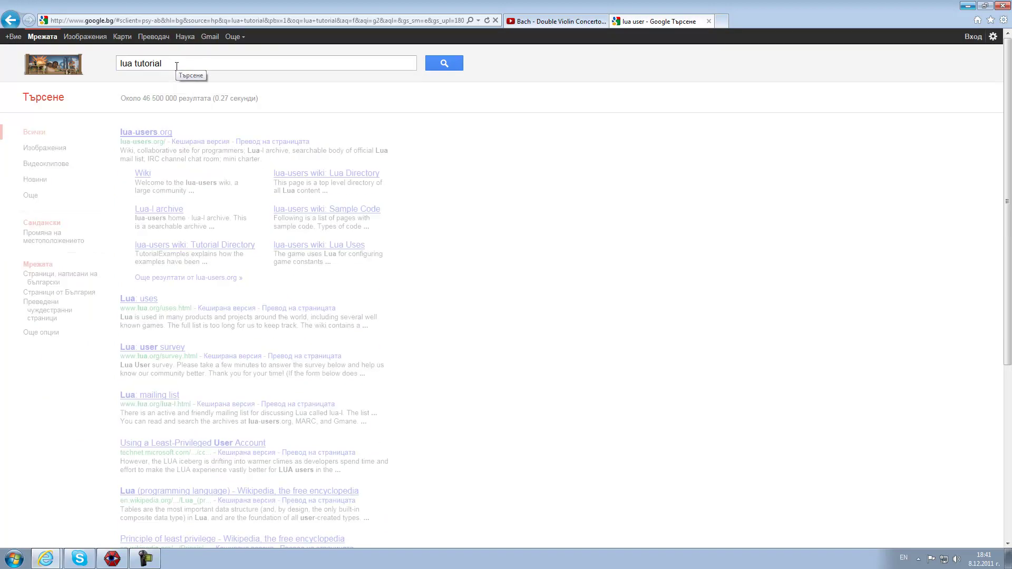
# Open the lua-users wiki Lua Tutorial from the results and go to its TutorialDirectory page.
pyautogui.click(172, 132)
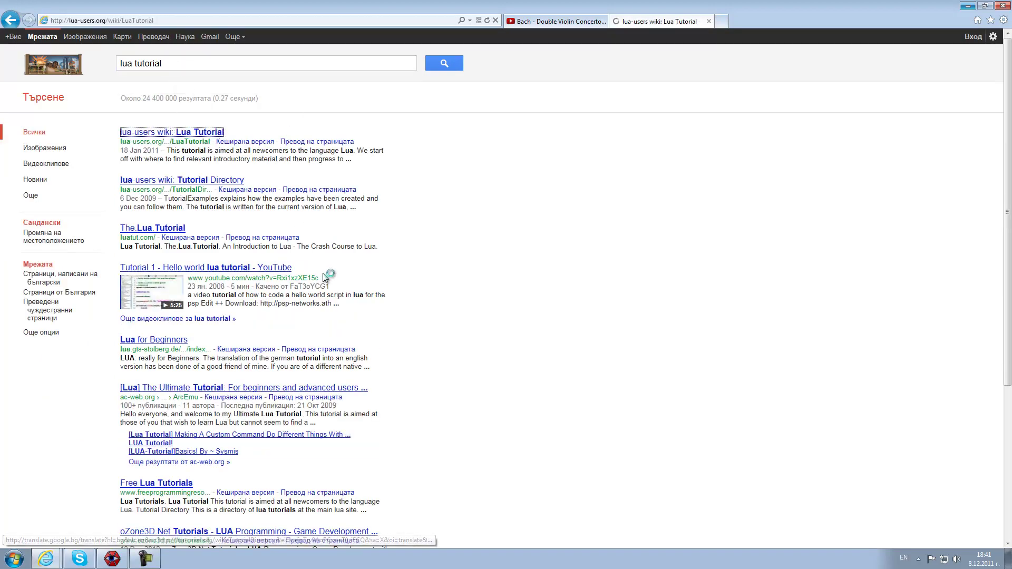
pyautogui.scroll(-5, 79, 363)
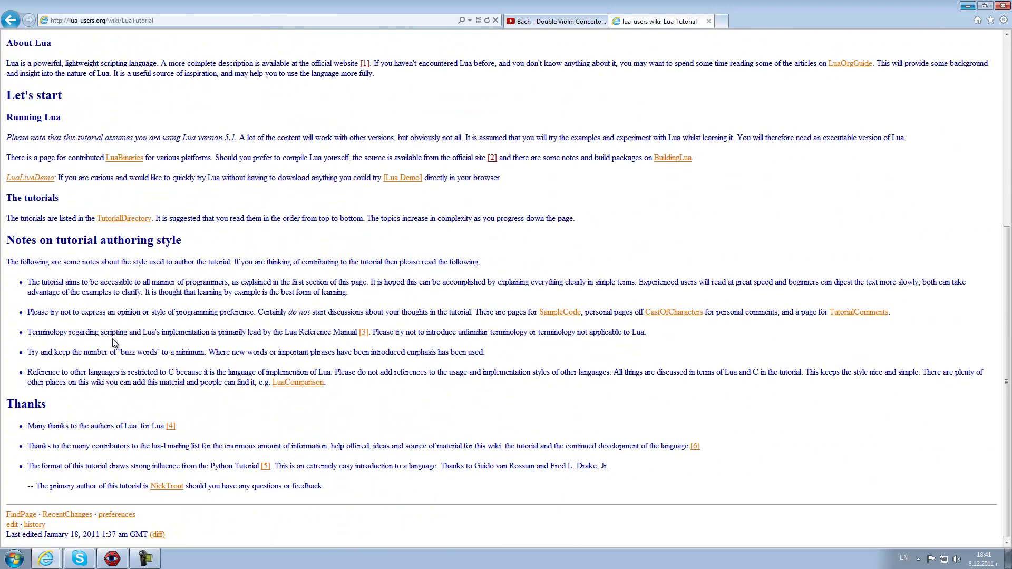
pyautogui.click(138, 222)
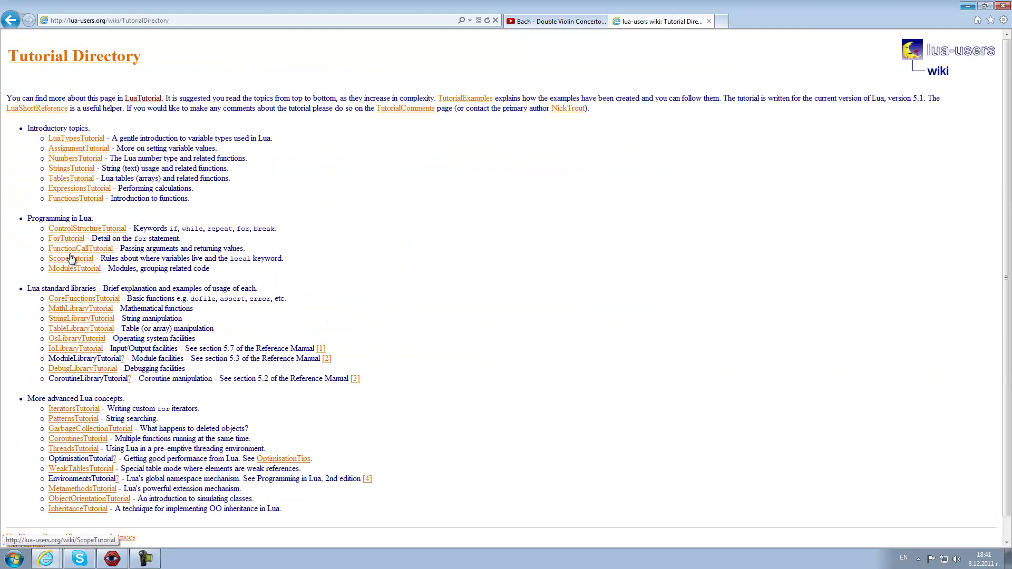
# Open the MathLibraryTutorial page and examine the list of math functions and their examples.
pyautogui.click(83, 310)
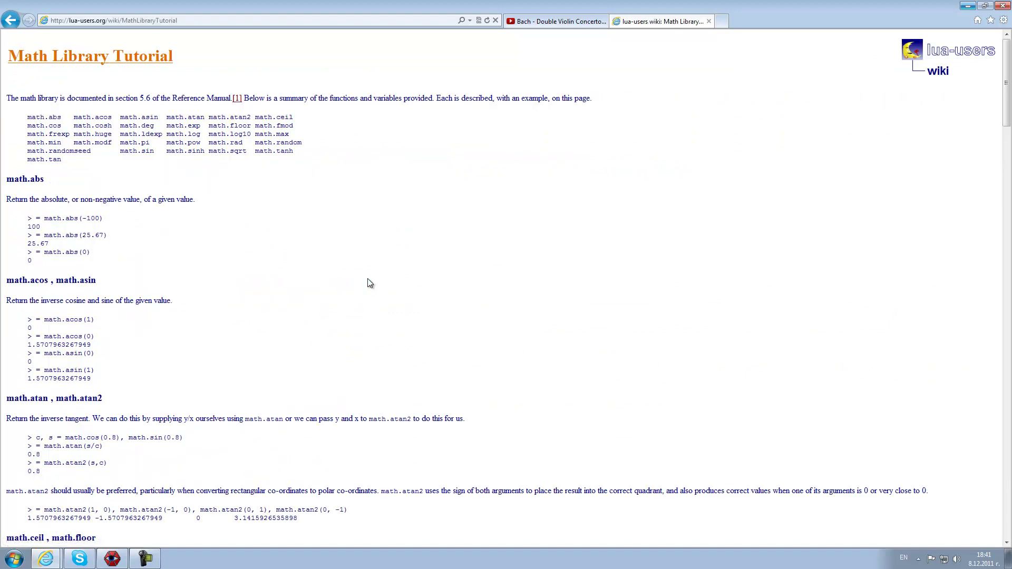
pyautogui.moveTo(27, 117); pyautogui.dragTo(315, 180)
pyautogui.click(316, 174)
pyautogui.scroll(-3, 322, 174)
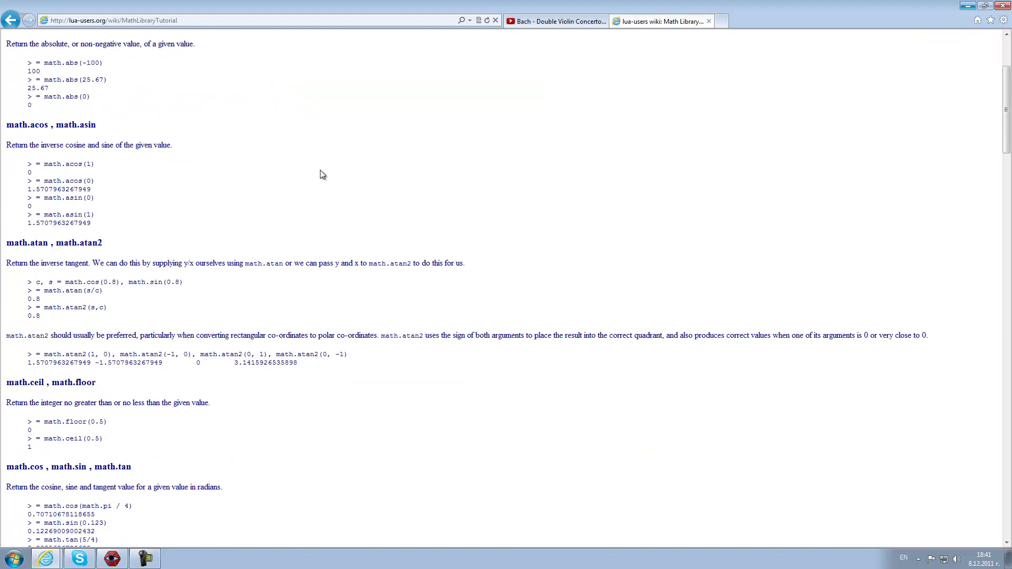
pyautogui.scroll(-3, 322, 174)
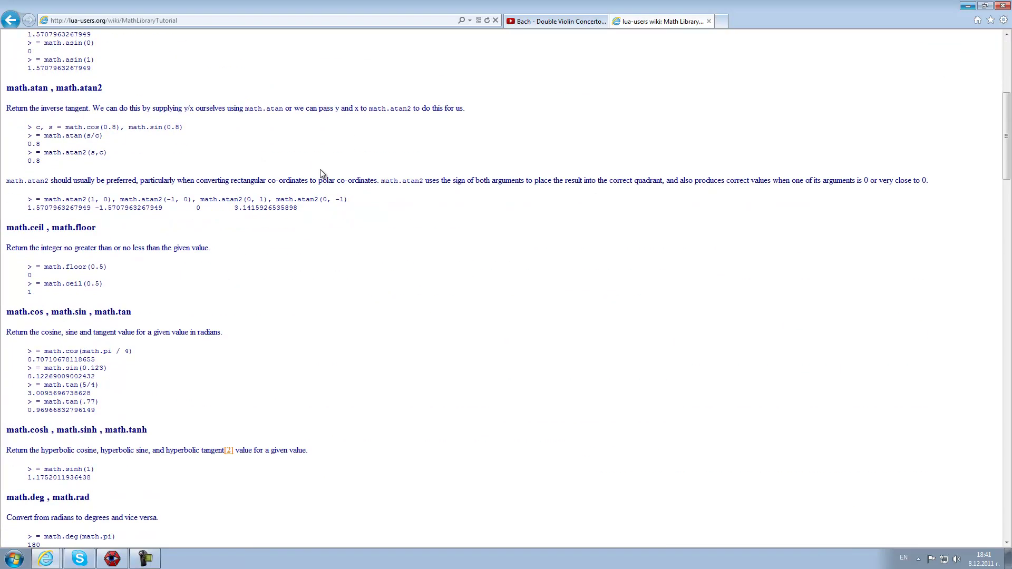
# Switch to Aegisub and try adding math.cos to the template syl line's text, removing the trial text again.
pyautogui.click(111, 556)
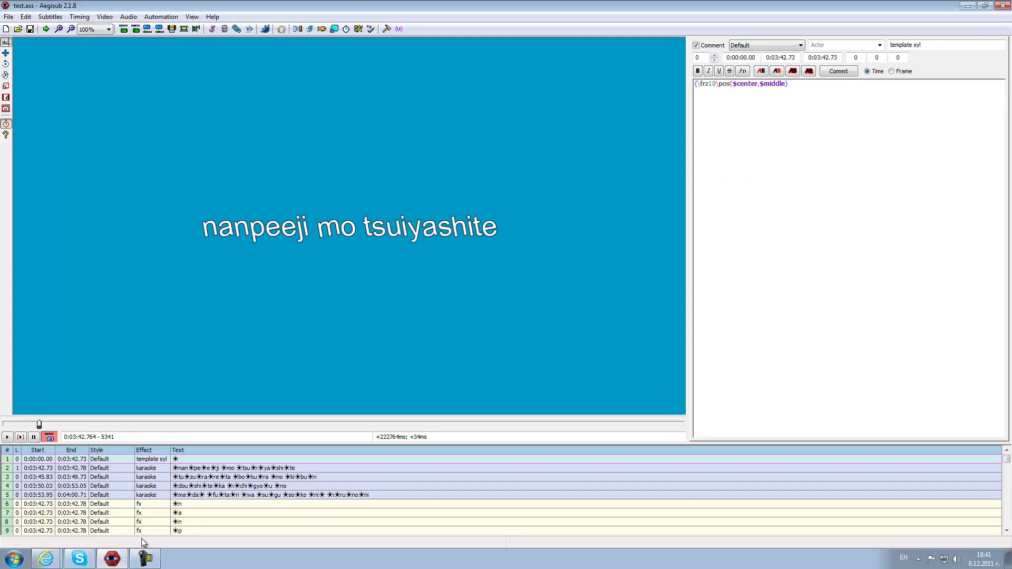
pyautogui.click(828, 198)
pyautogui.write('math.cos')
pyautogui.hotkey('shift', 'Left')
pyautogui.hotkey('shift', 'Left')
pyautogui.hotkey('shift', 'Left')
pyautogui.hotkey('shift', 'Left')
pyautogui.hotkey('shift', 'Left')
pyautogui.hotkey('shift', 'Left')
pyautogui.hotkey('shift', 'Left')
pyautogui.hotkey('shift', 'Left')
pyautogui.hotkey('shift', 'Left')
pyautogui.press('BackSpace')
pyautogui.write('math.cos}')
pyautogui.press('Left')
pyautogui.press('BackSpace')
pyautogui.press('BackSpace')
pyautogui.press('BackSpace')
pyautogui.press('BackSpace')
pyautogui.press('BackSpace')
pyautogui.press('BackSpace')
pyautogui.press('BackSpace')
pyautogui.press('BackSpace')
# Return to the Math Library Tutorial page and review its summary list of math functions and the examples below it.
pyautogui.click(968, 5)
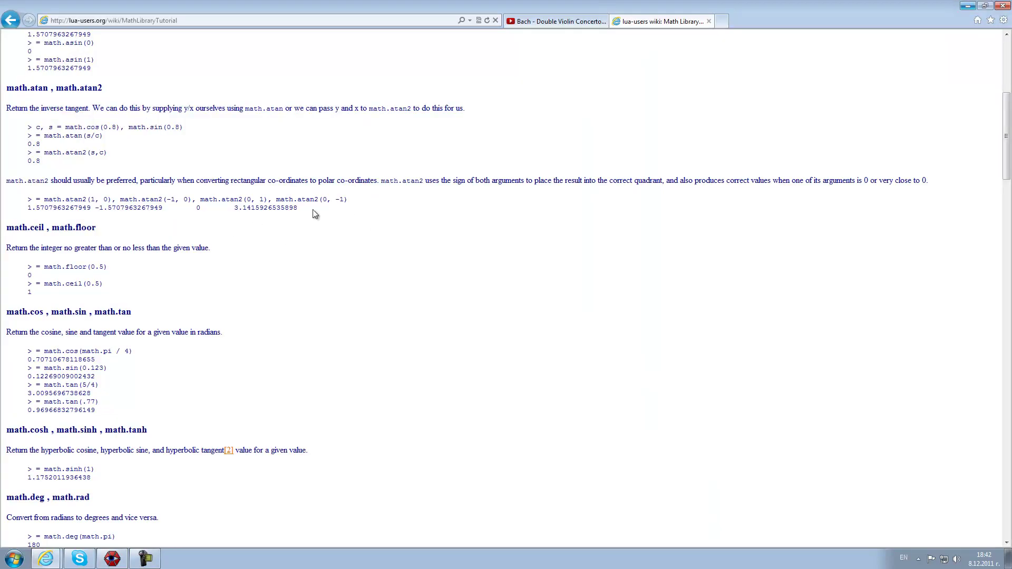
pyautogui.scroll(8, 295, 211)
pyautogui.moveTo(261, 162); pyautogui.dragTo(34, 117)
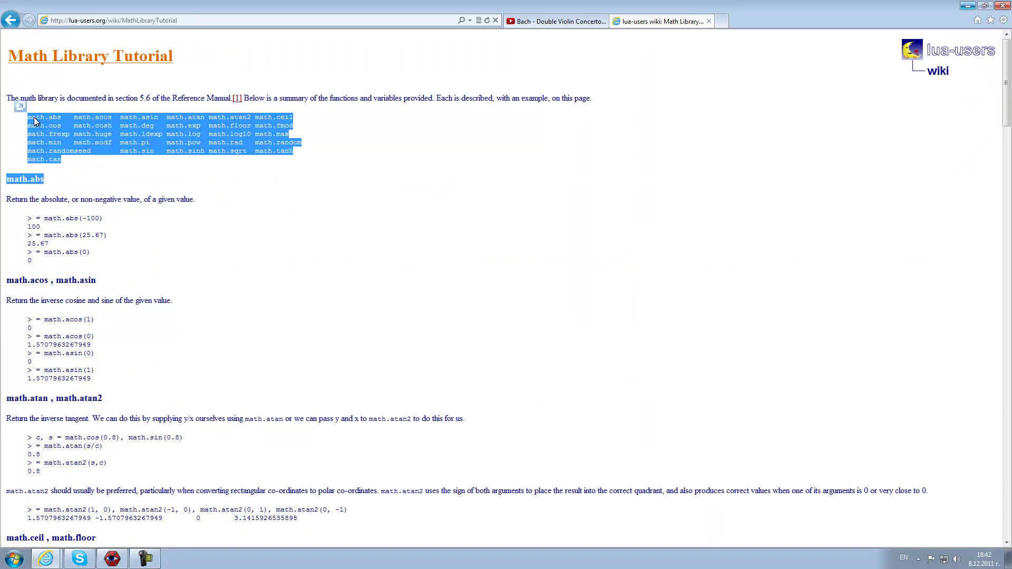
pyautogui.click(222, 149)
pyautogui.doubleClick(36, 126)
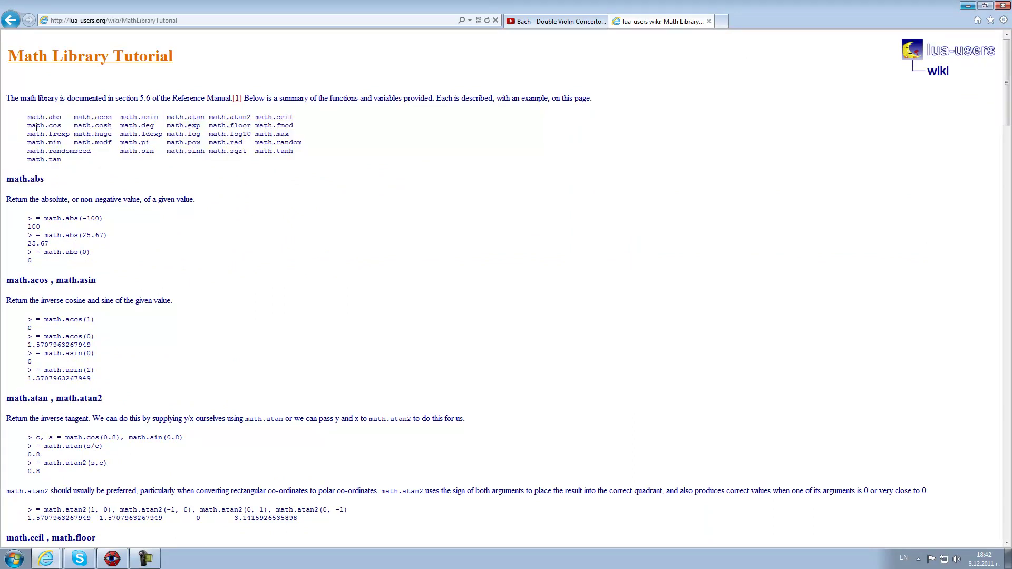
pyautogui.click(181, 175)
pyautogui.scroll(-15, 222, 180)
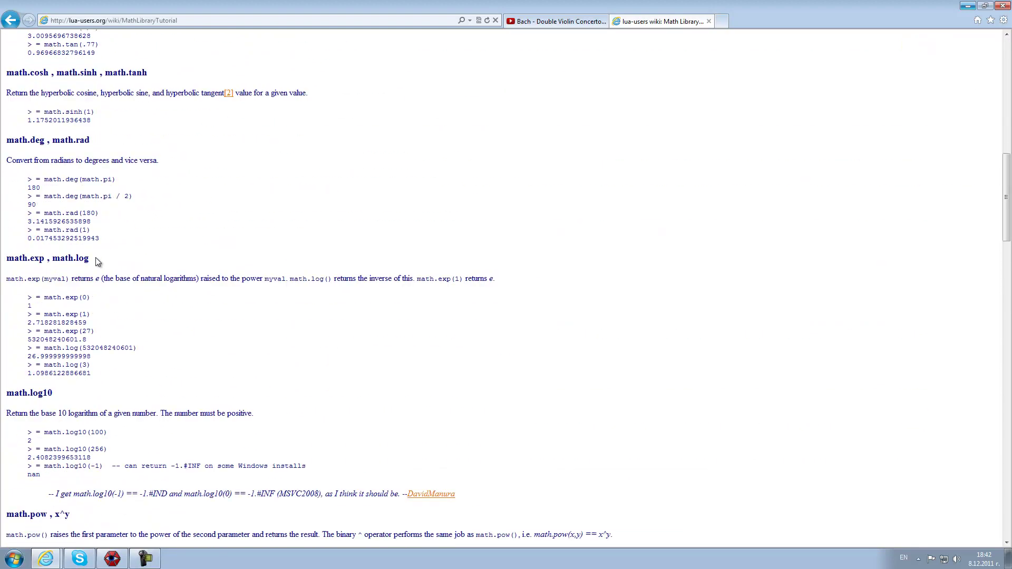
# Return to the Tutorial Directory page, look over its topics and go back to the Lua Tutorial page.
pyautogui.click(10, 20)
pyautogui.scroll(-1, 150, 277)
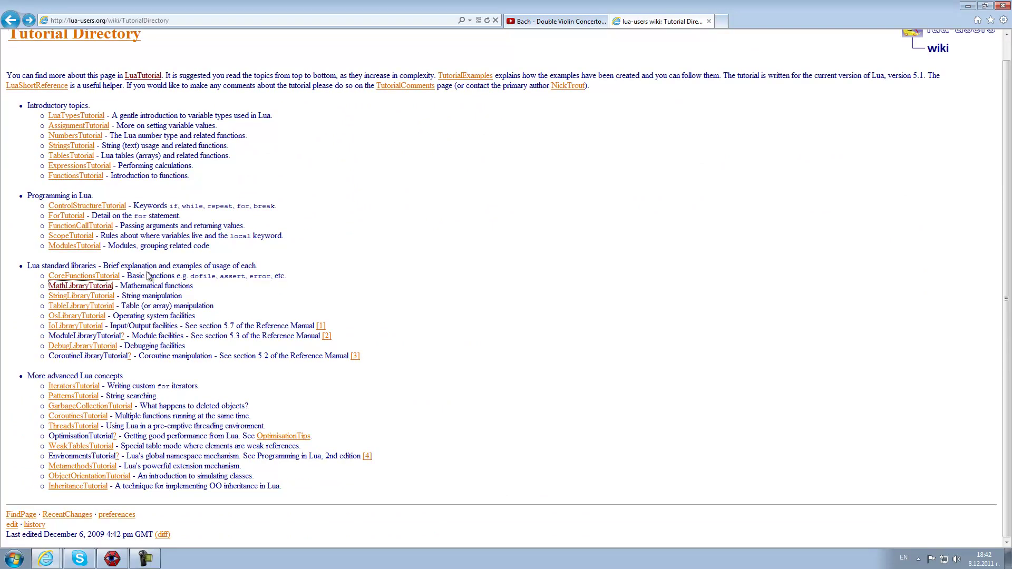
pyautogui.click(8, 19)
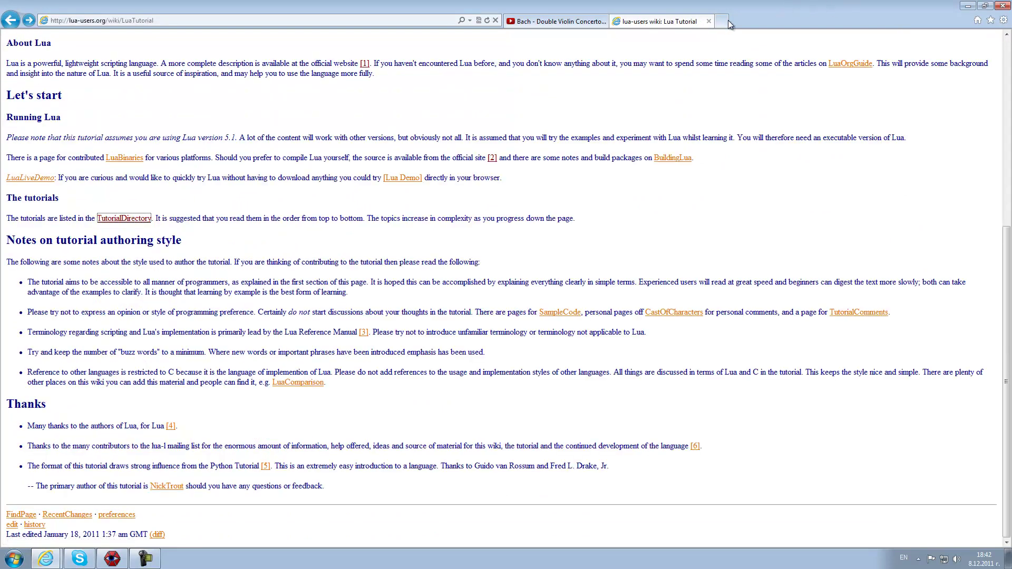
# Close the lua-users wiki page and switch to the test.ass subtitle file in Aegisub.
pyautogui.click(709, 21)
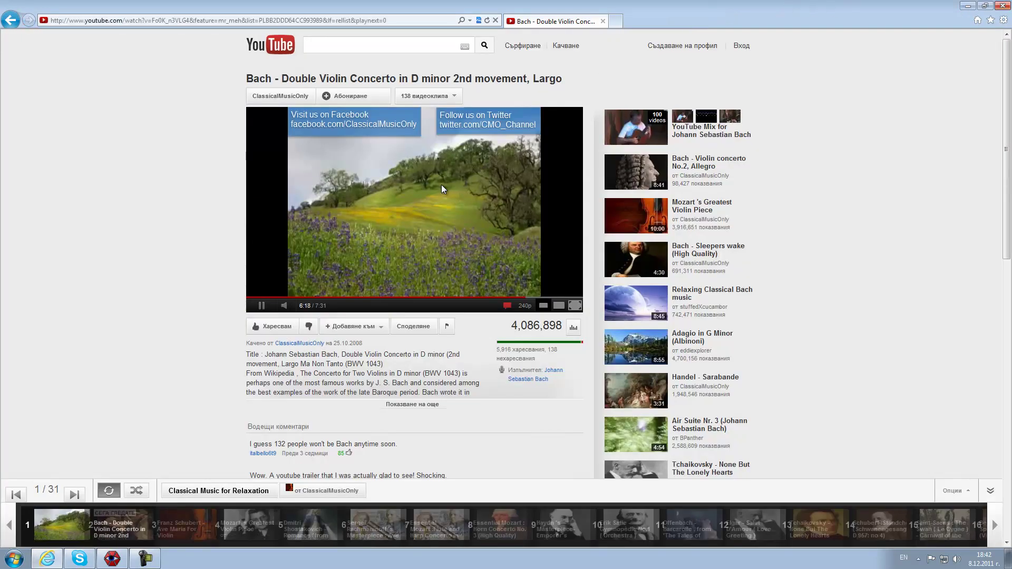
pyautogui.press('super+d')
pyautogui.click(112, 558)
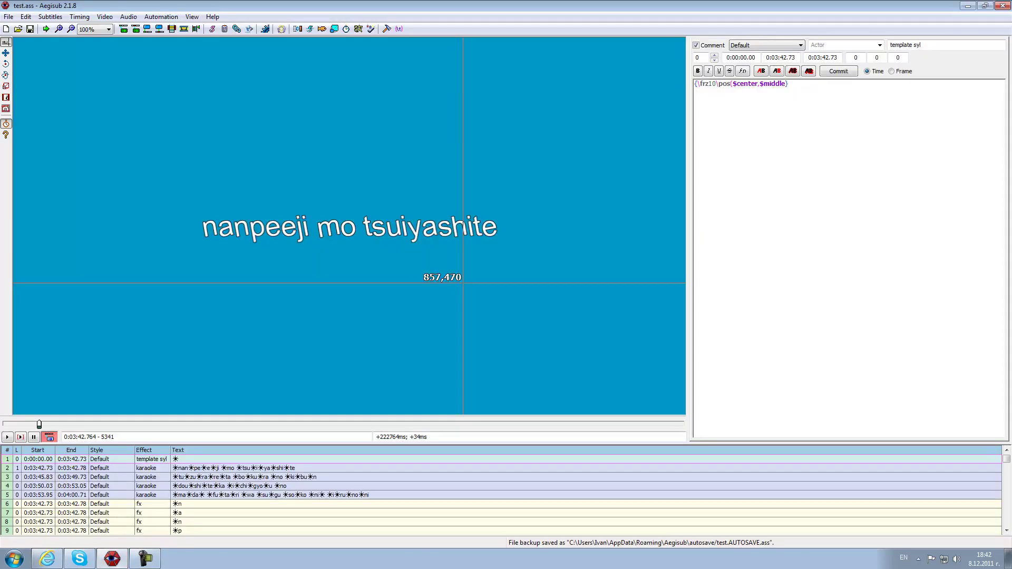